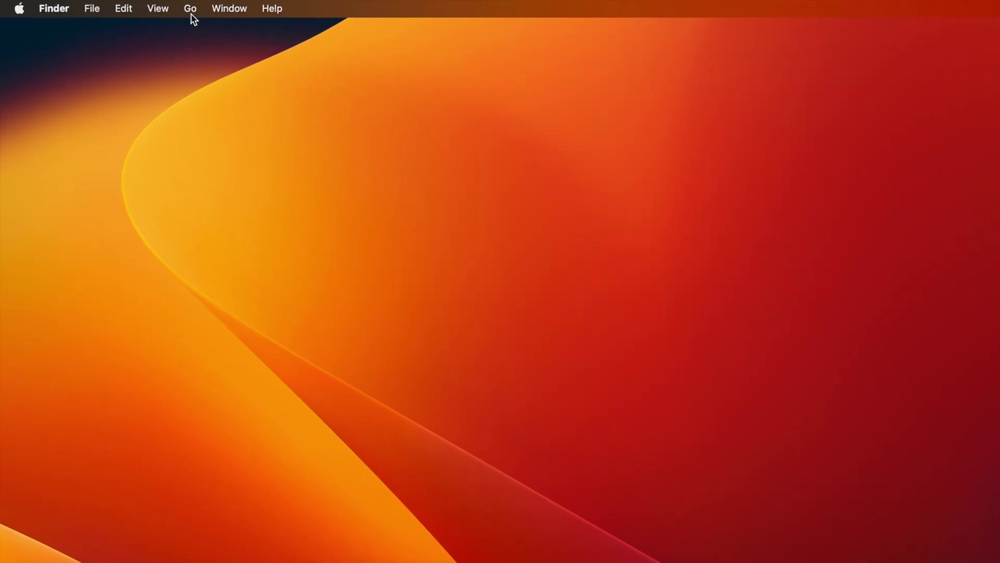
Open Finder's Go menu with Option held so the hidden Library entry appears
click(191, 9)
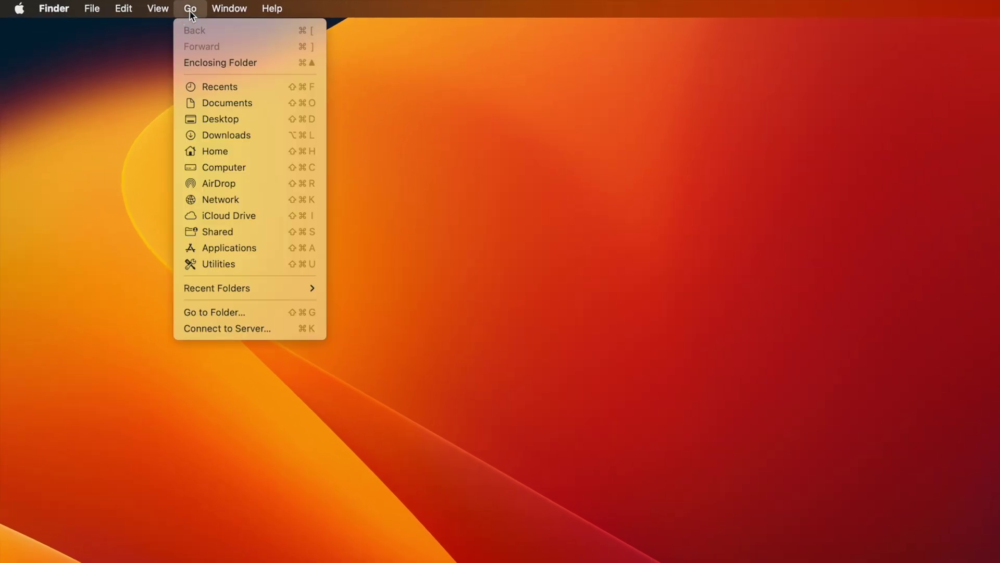
key(alt)
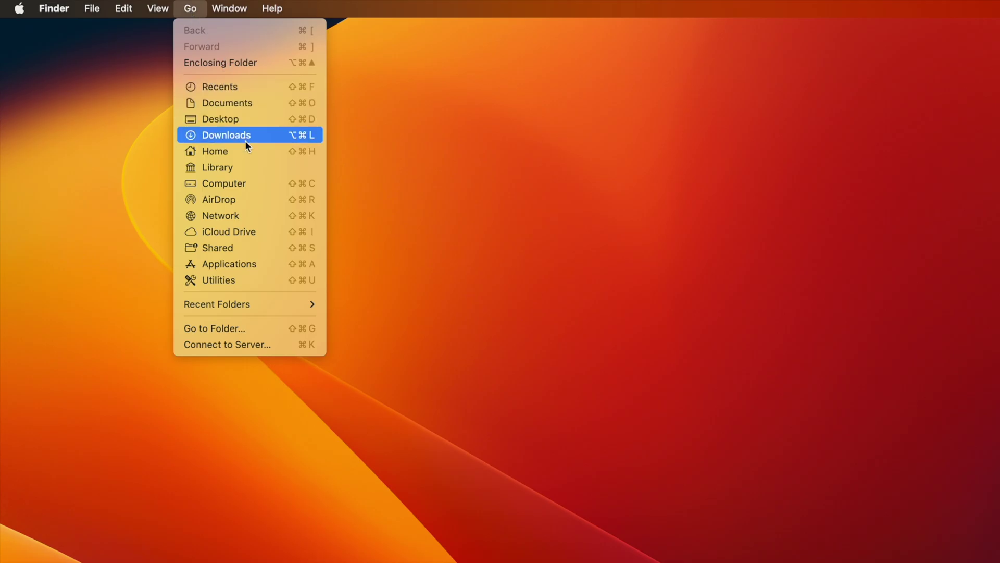
Browse to Library › Application Support › minecraft › saves, then move the window left
click(243, 169)
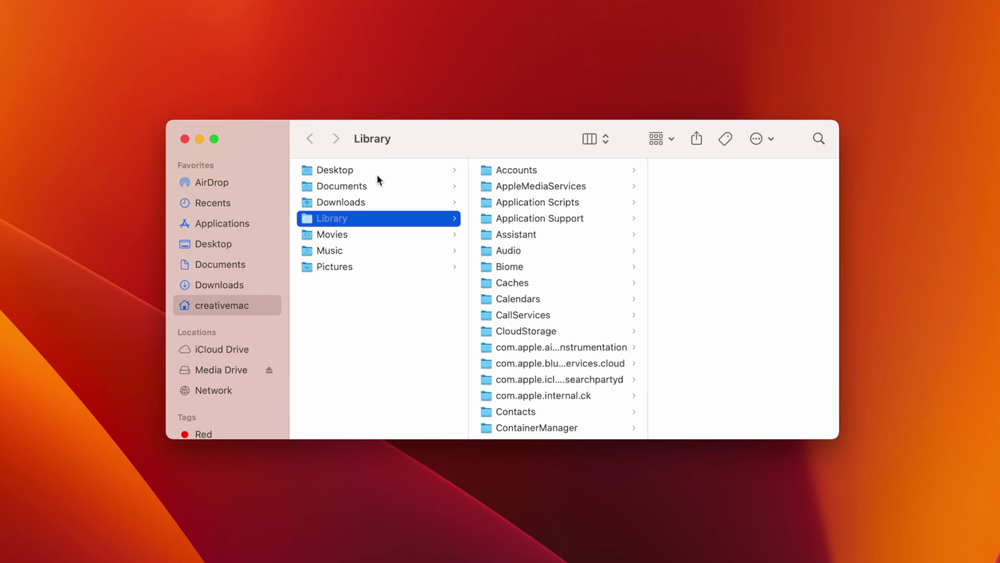
click(525, 223)
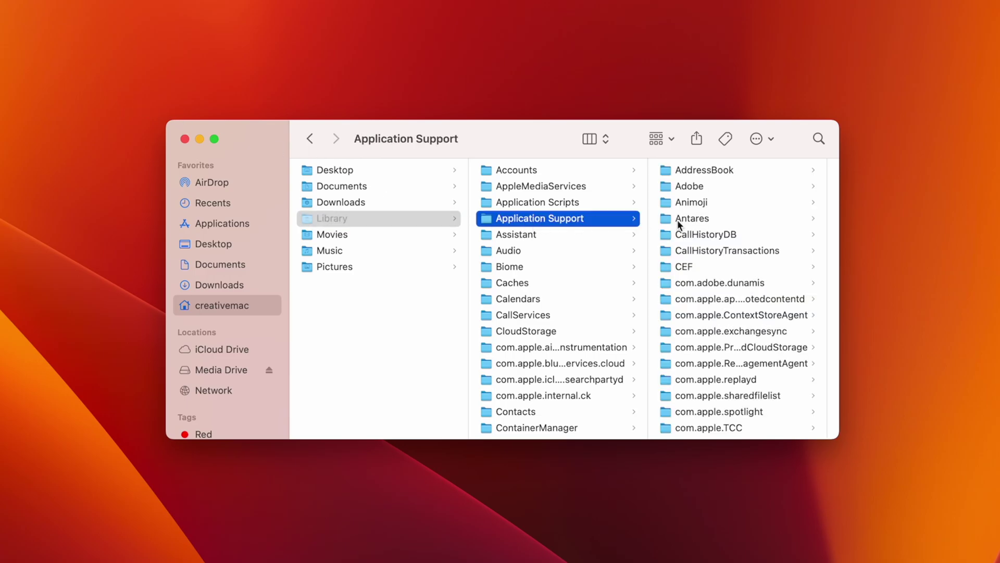
scroll(723, 226, down, 5)
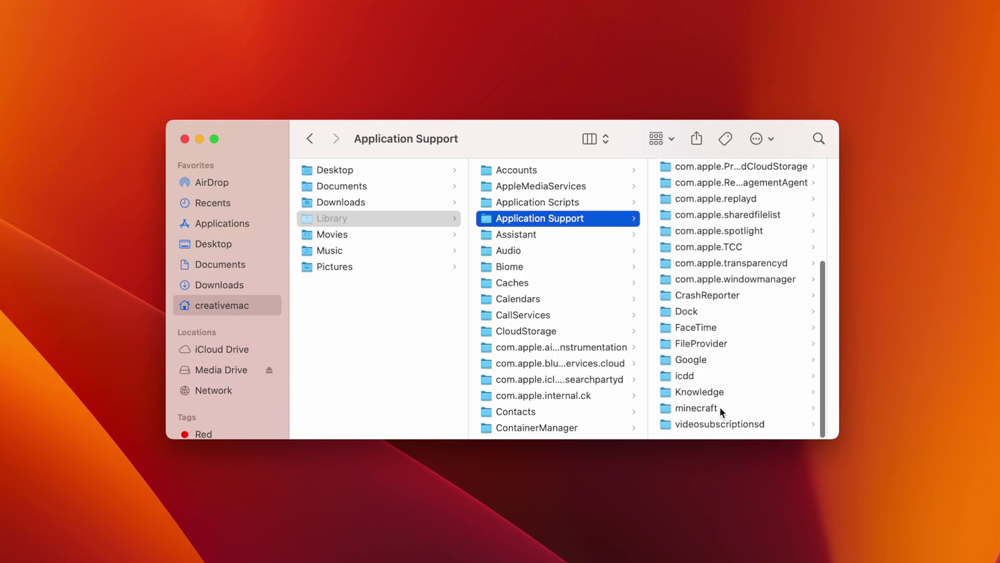
click(720, 406)
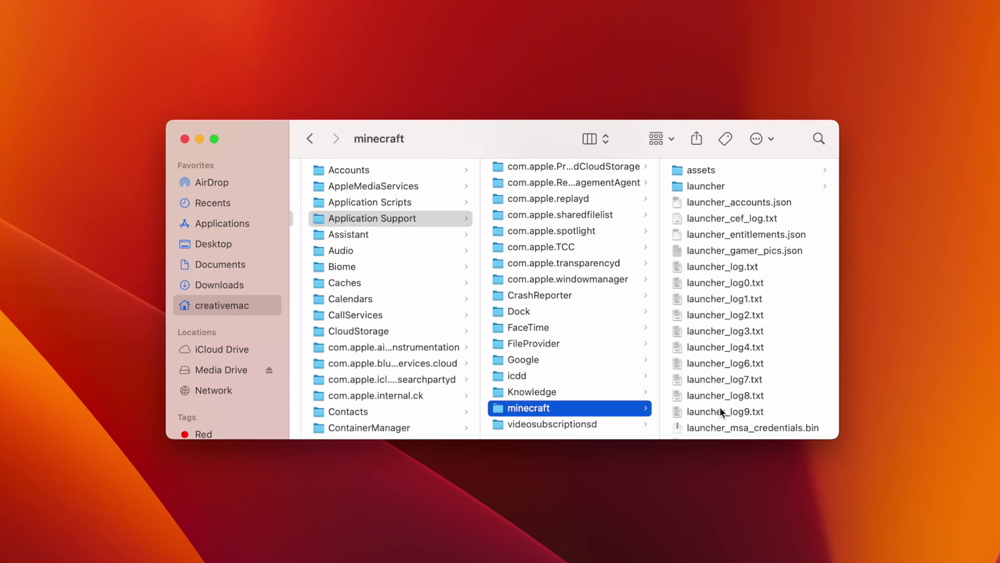
scroll(722, 412, down, 3)
scroll(722, 412, down, 4)
scroll(721, 413, down, 2)
scroll(721, 412, down, 3)
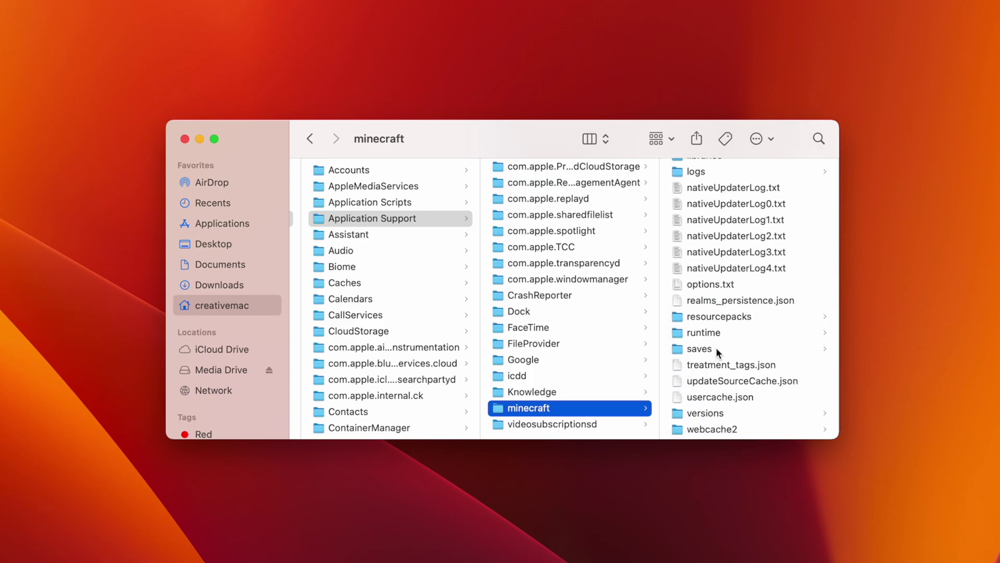
click(716, 347)
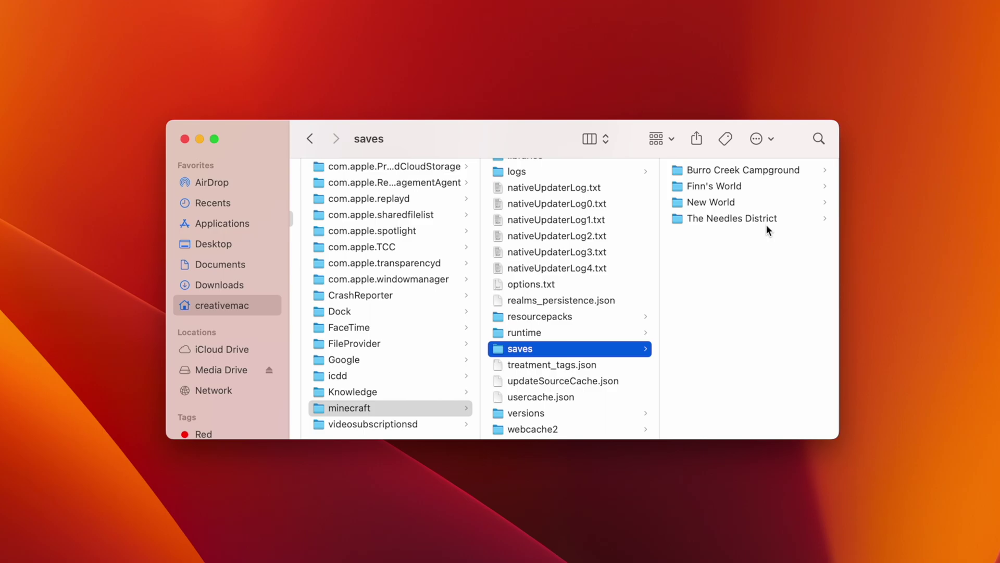
mouse_move(554, 152)
mouse_down()
mouse_move(357, 219)
mouse_move(66, 275)
mouse_up()
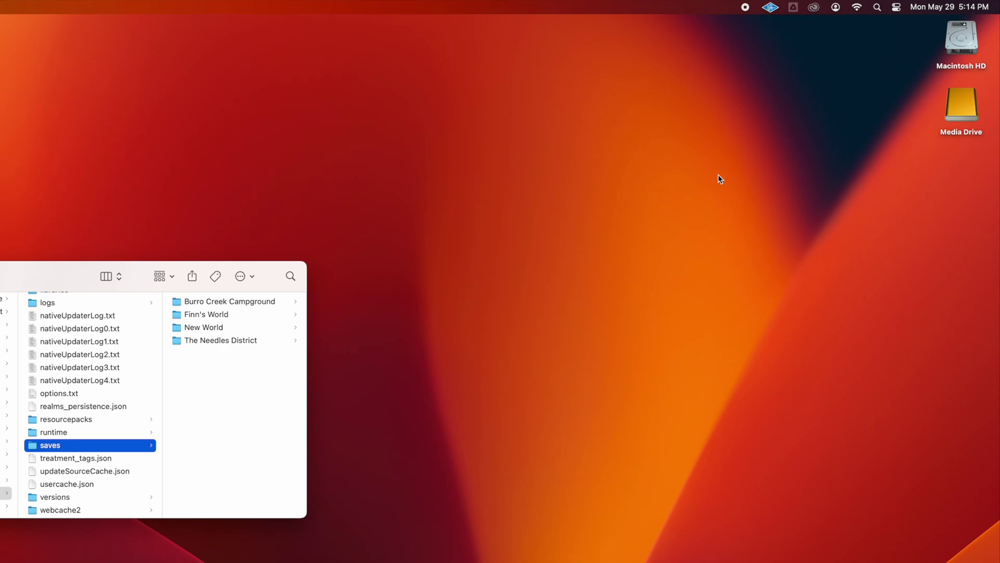
Open Media Drive and create a new folder named Minecraft on it
double_click(970, 112)
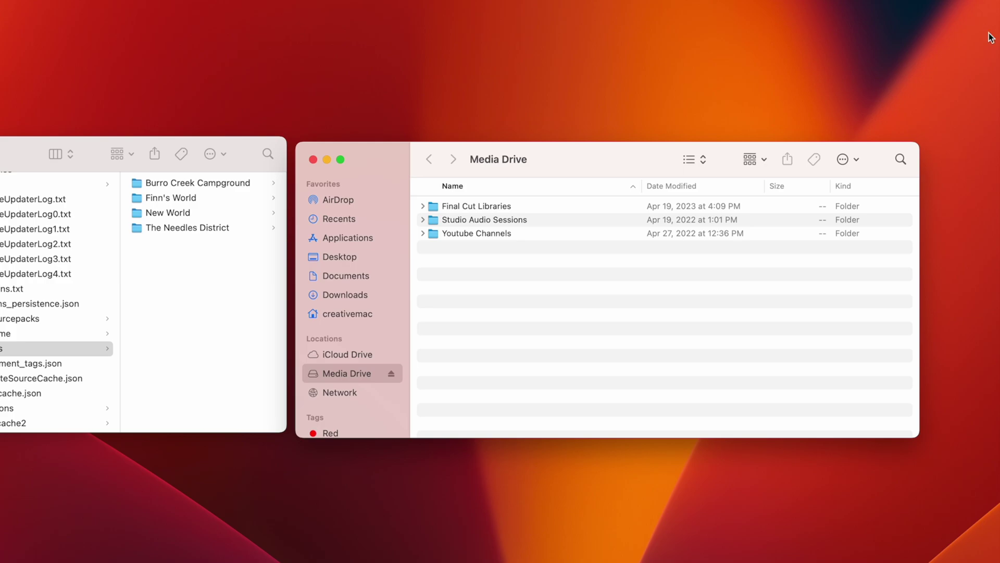
click(854, 160)
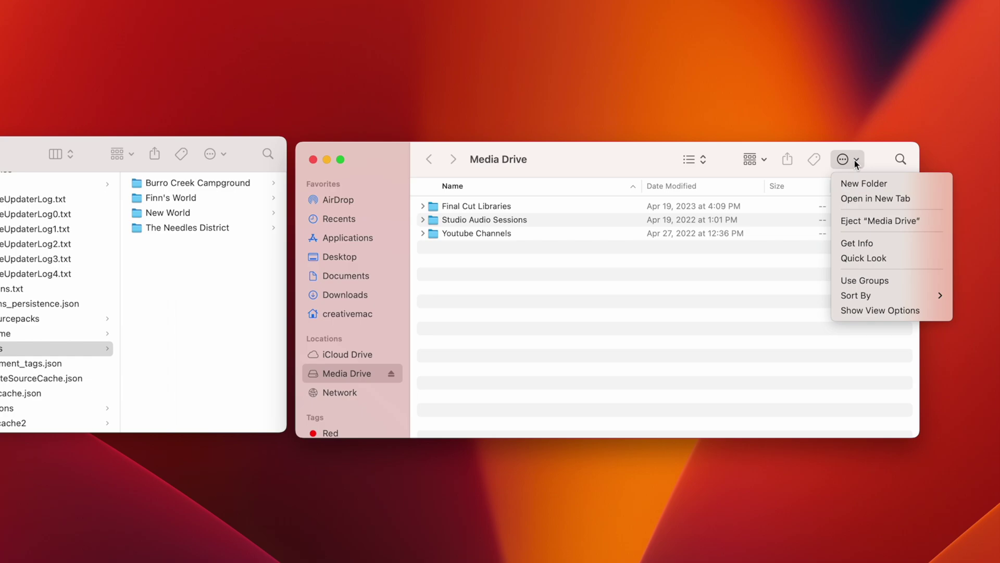
click(864, 186)
text(Mi)
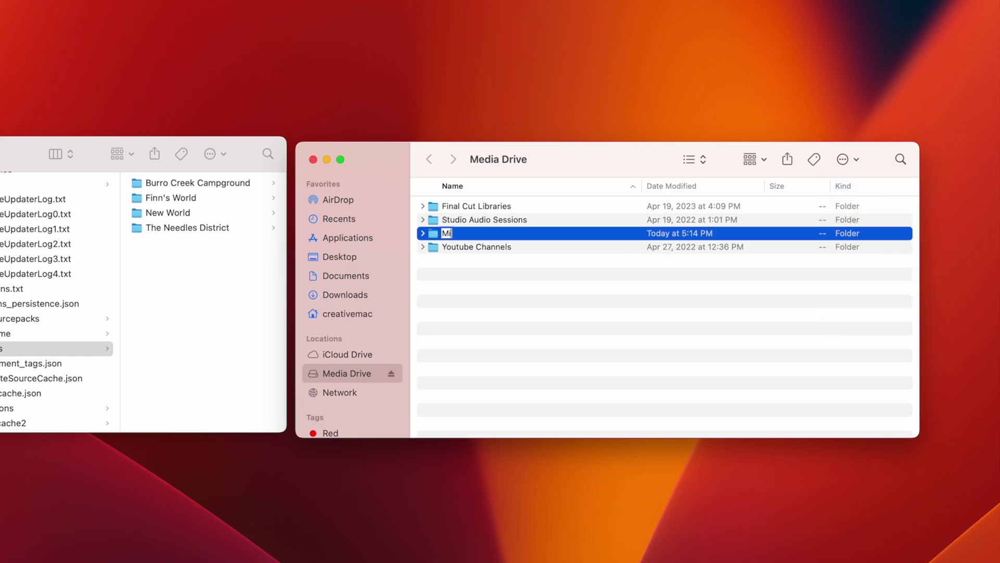
text(necraft)
key(Return)
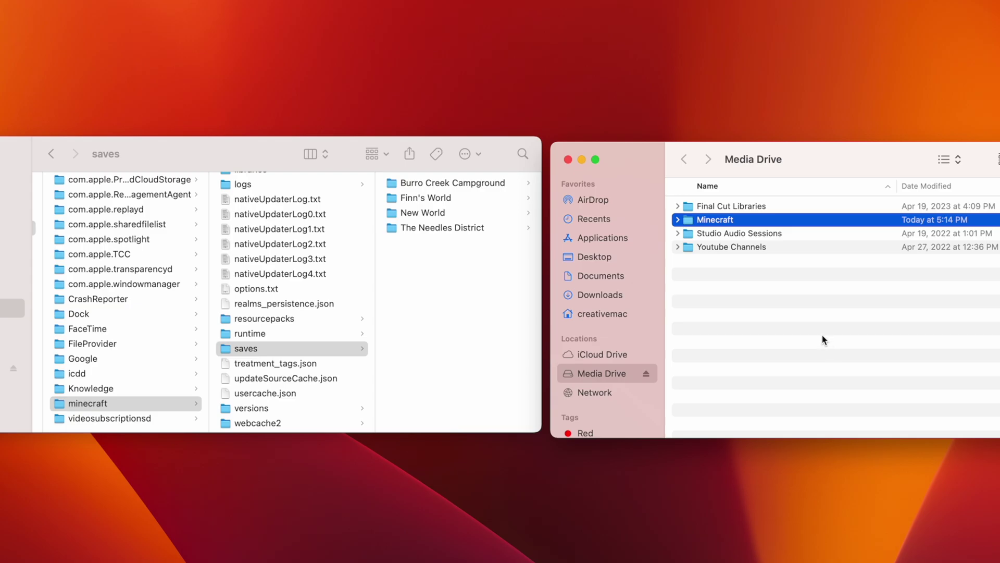
Copy the four world folders from saves into Media Drive's Minecraft folder
double_click(715, 220)
click(464, 248)
click(436, 230)
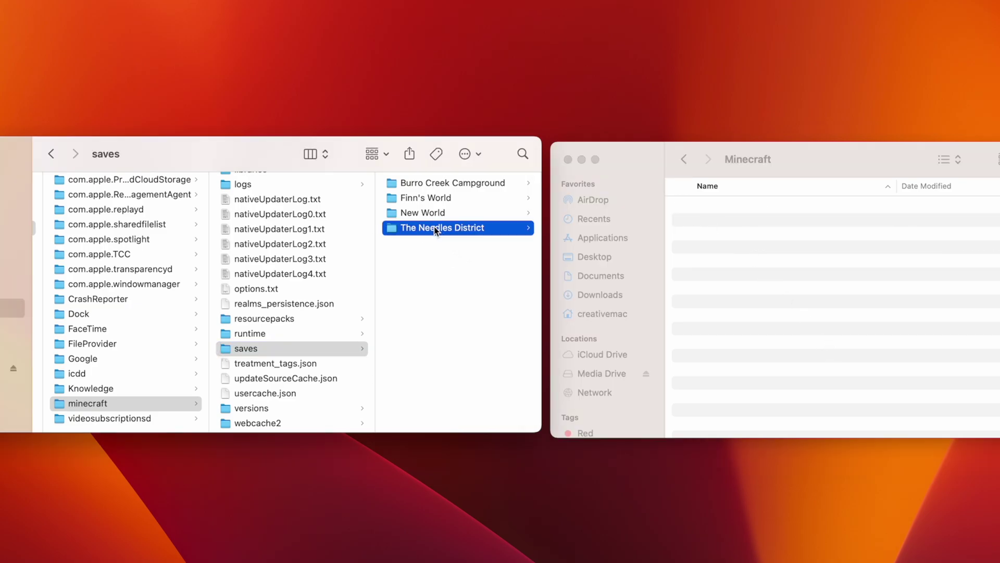
shift+click(274, 185)
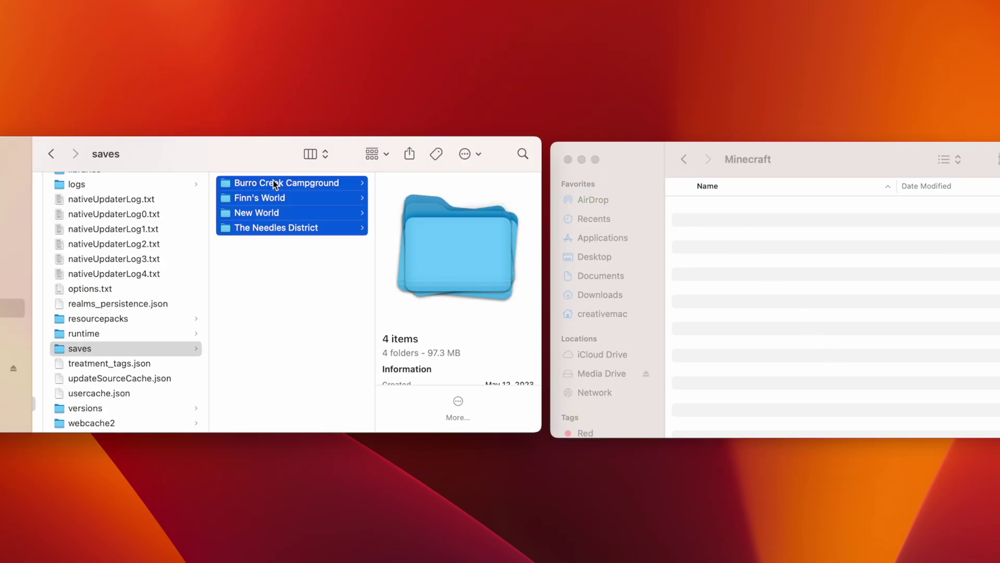
drag(258, 204, 730, 248)
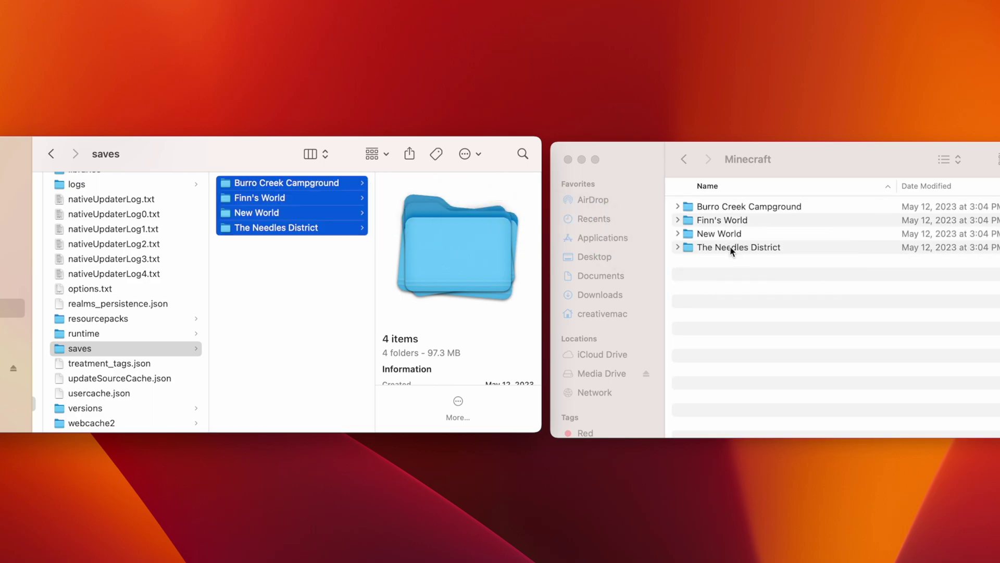
Reselect all four world folders in saves and drag them toward the Trash
click(299, 271)
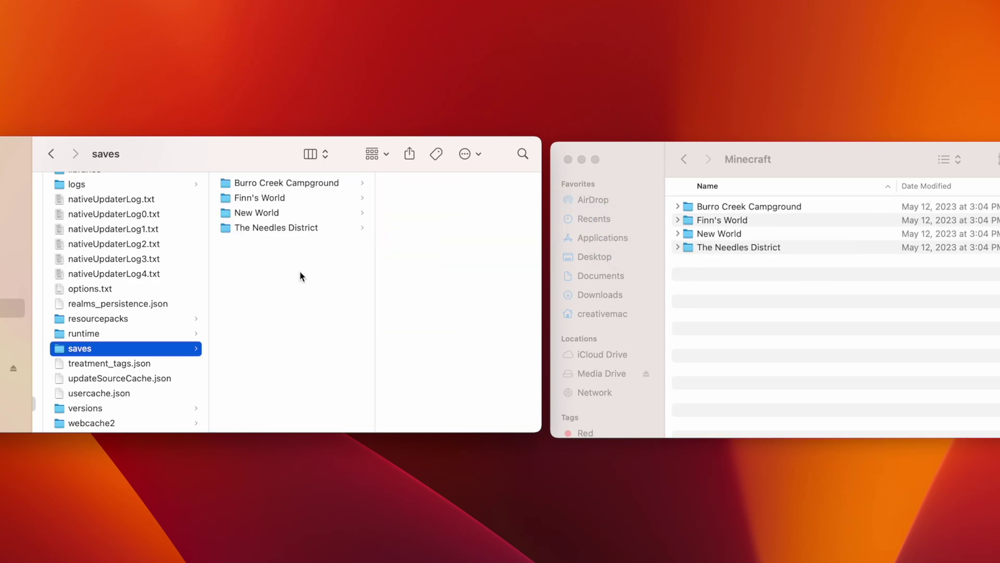
click(270, 226)
key(super+a)
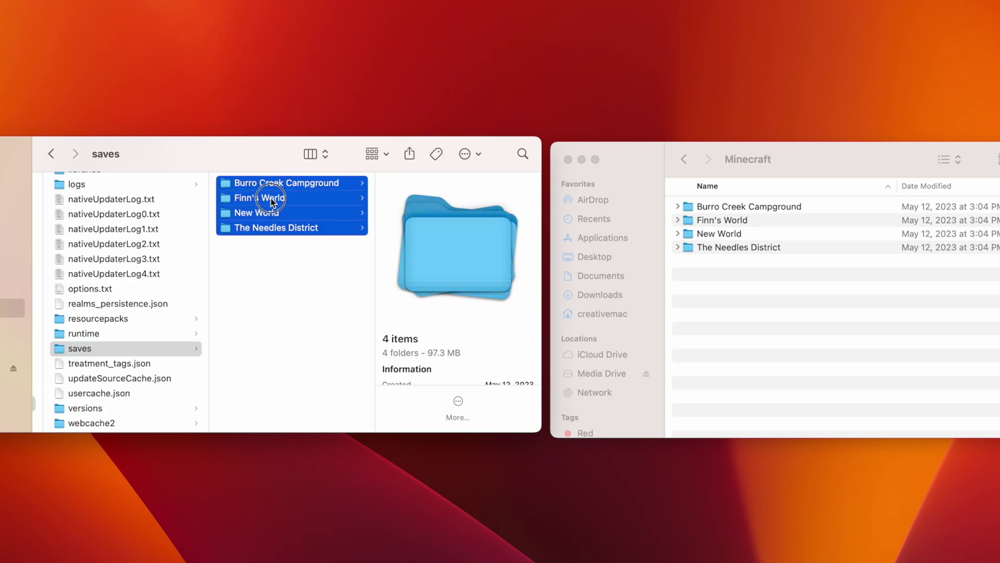
drag(271, 201, 817, 512)
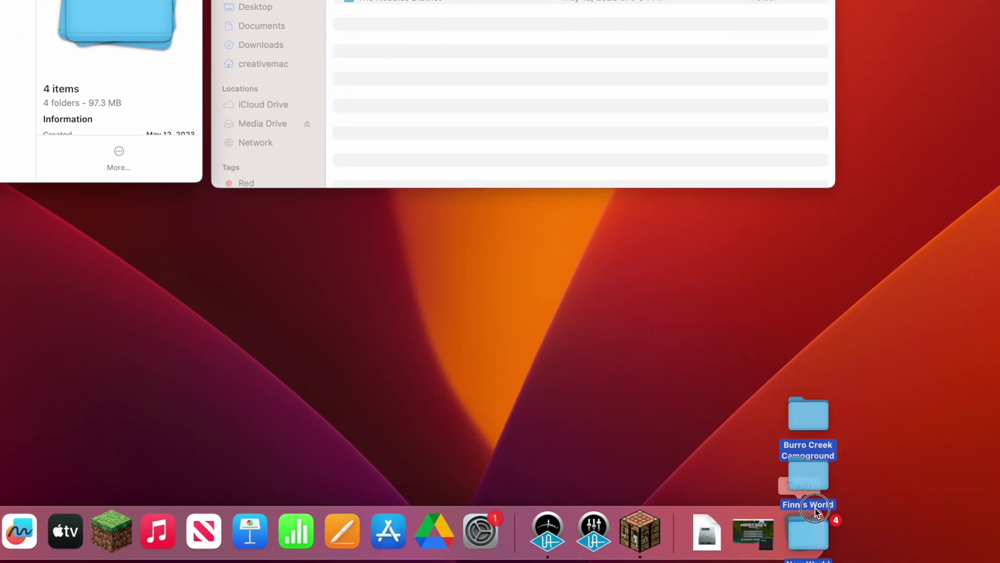
Drop the four world folders onto the Trash in the Dock
drag(817, 512, 813, 521)
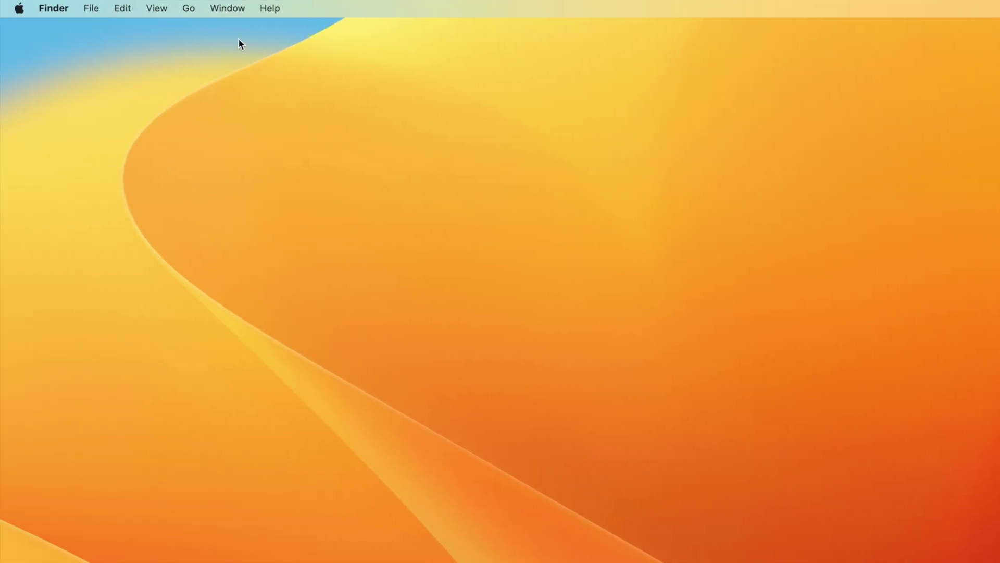
On the new Mac, go to Library › Application Support › minecraft › saves
click(188, 12)
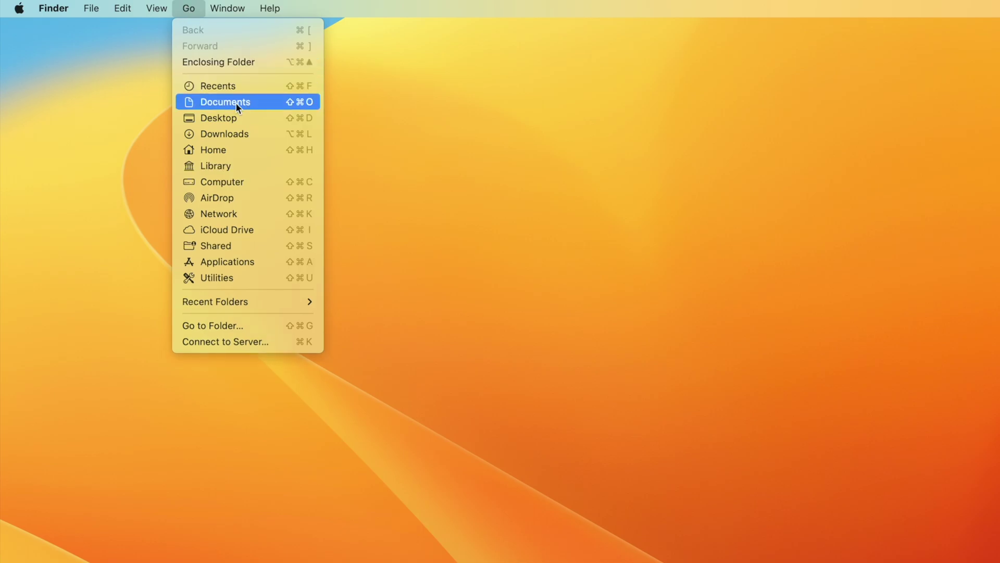
alt+click(239, 167)
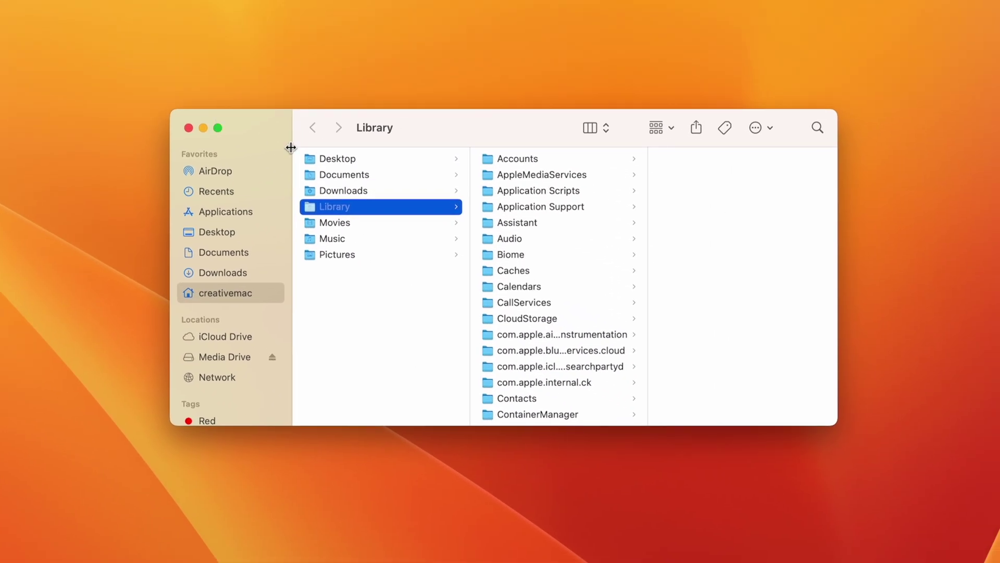
click(537, 208)
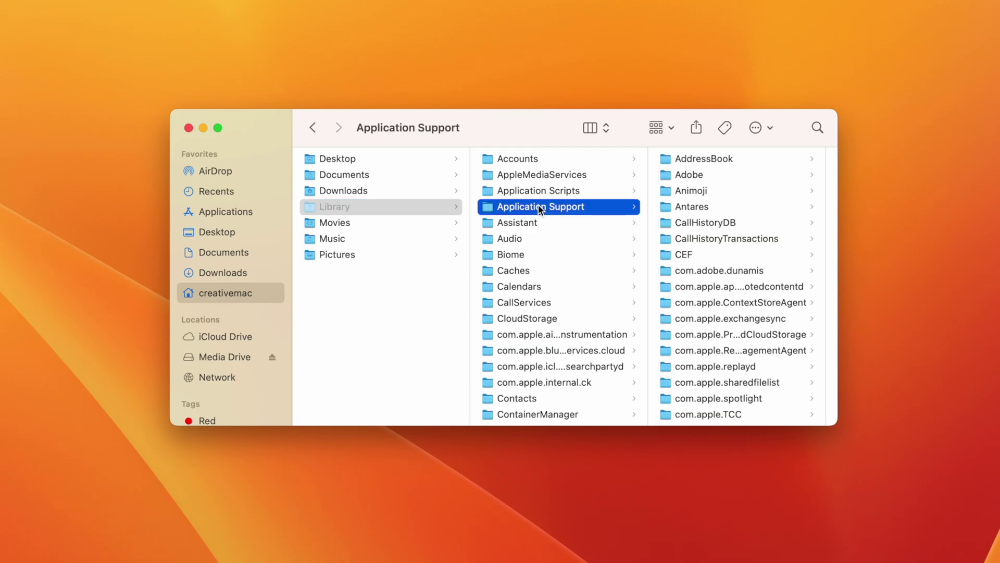
scroll(713, 219, down, 5)
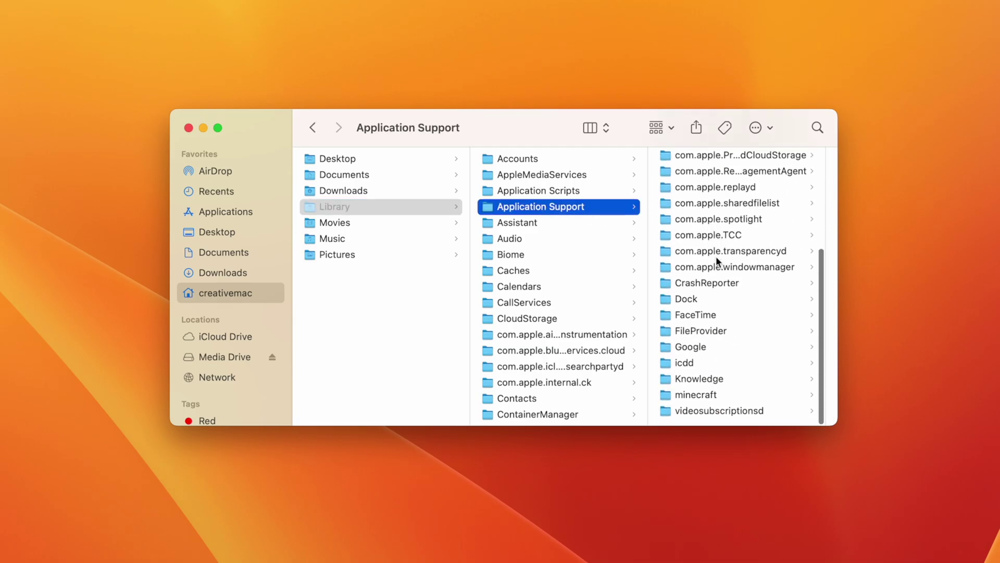
click(720, 396)
scroll(720, 396, down, 3)
scroll(720, 396, down, 2)
scroll(720, 396, down, 3)
scroll(720, 396, down, 2)
click(718, 331)
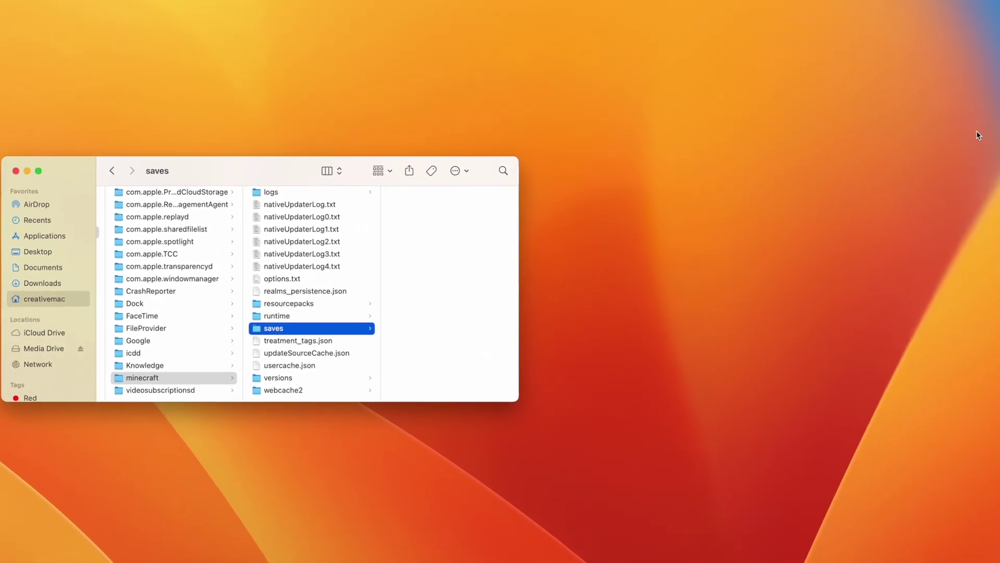
Copy all four worlds from Media Drive's Minecraft folder into the saves folder
key(super+n)
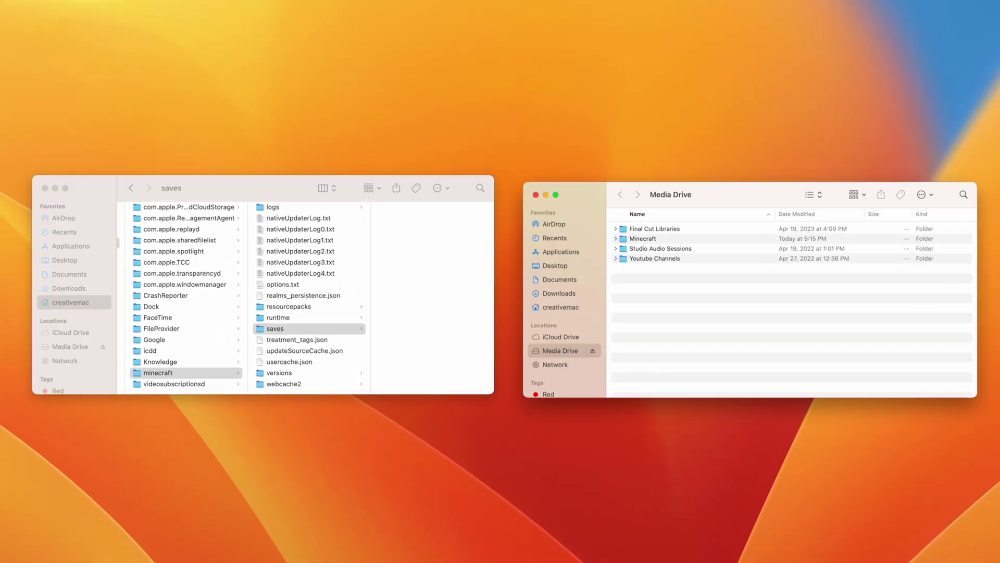
double_click(635, 244)
click(645, 234)
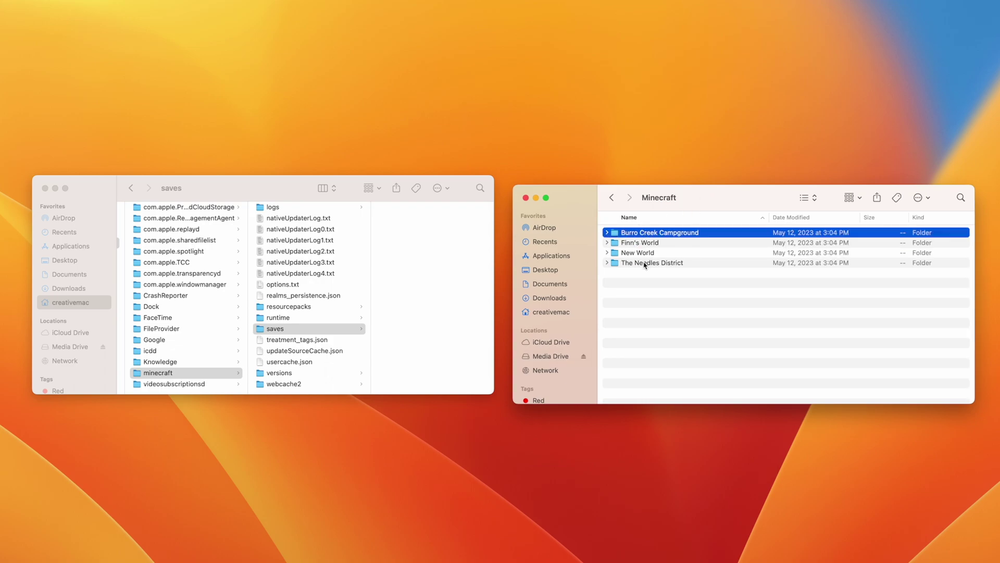
shift+click(646, 264)
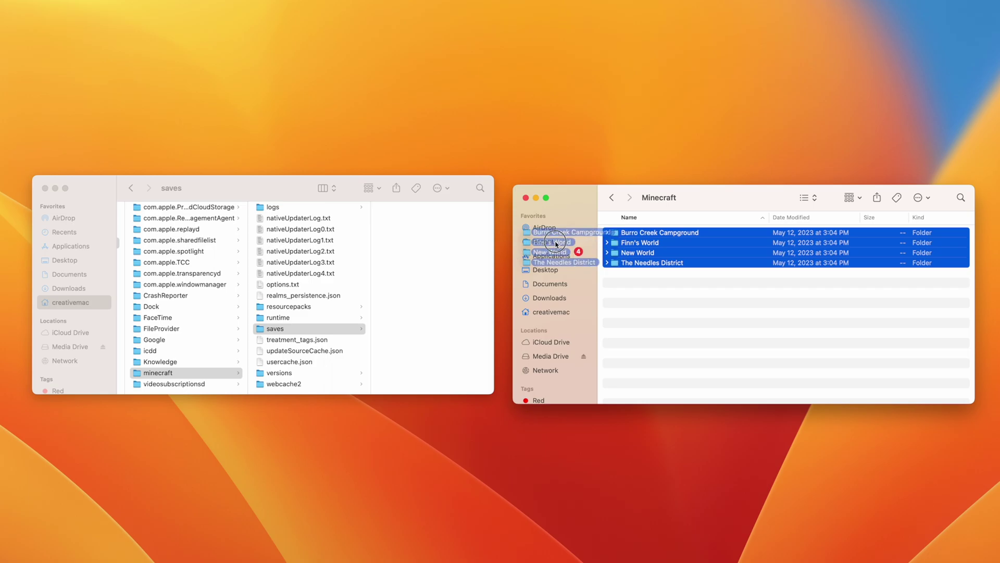
drag(652, 245, 437, 262)
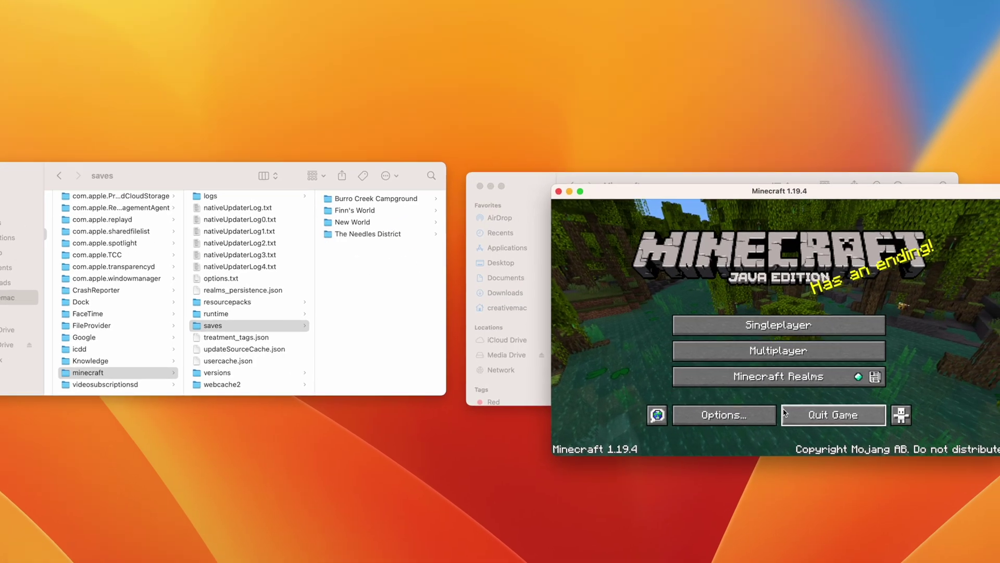
Open a transferred world from Singleplayer, resume the game and walk forward
click(815, 353)
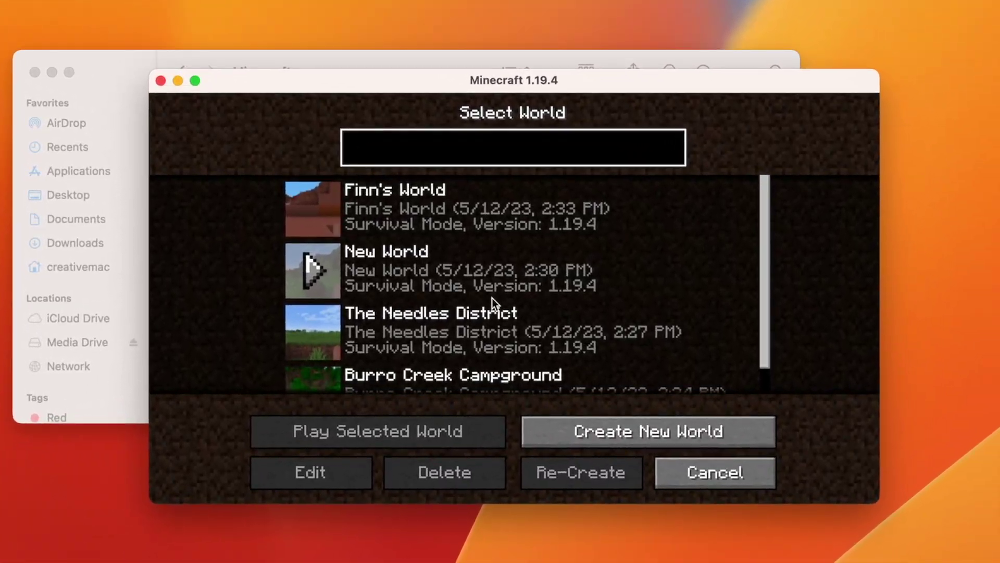
scroll(656, 321, down, 1)
scroll(656, 321, up, 1)
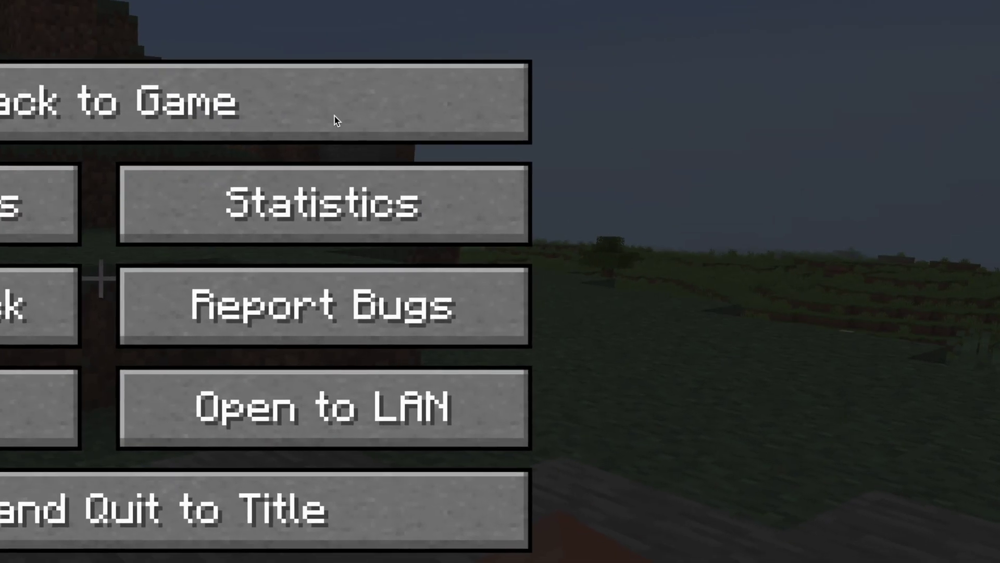
click(550, 230)
key(w)
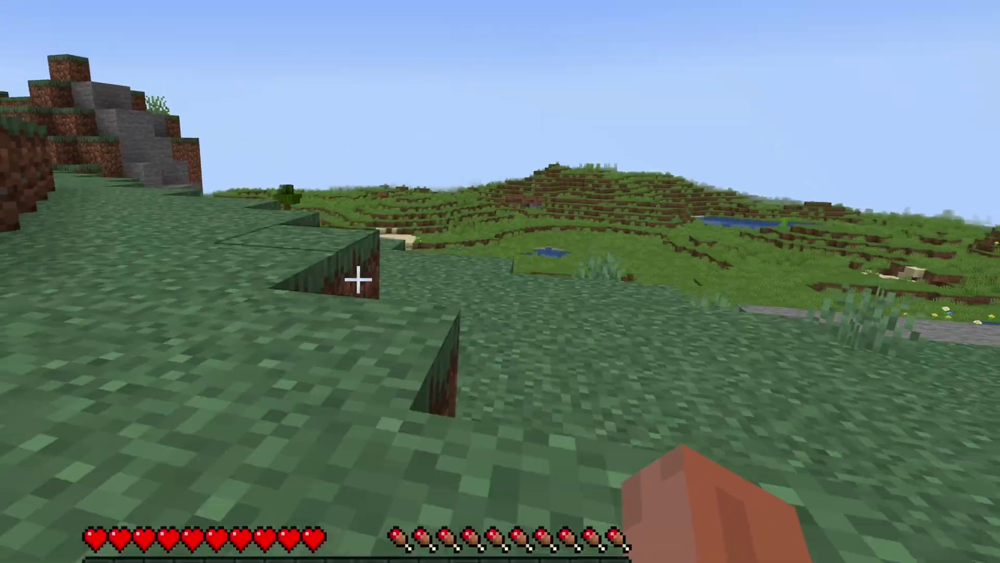